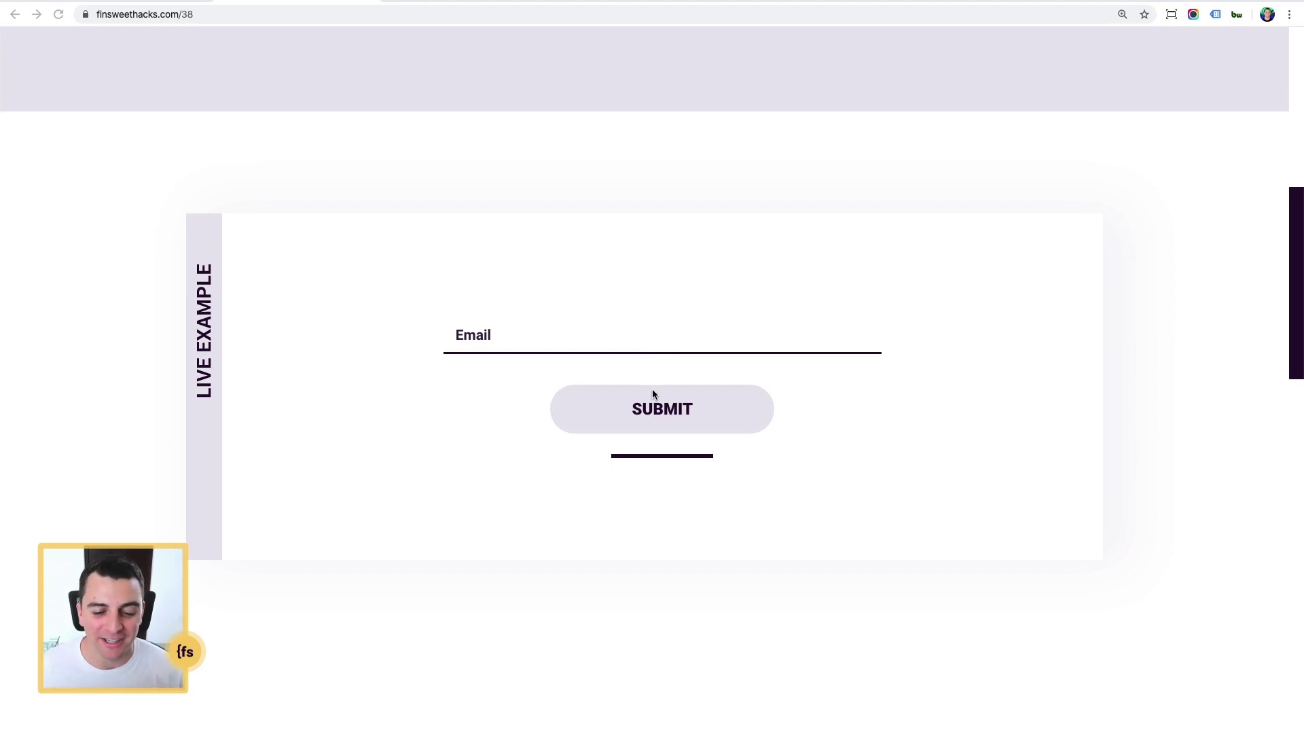
- Enter a test email address in the live form's Email field and submit it
left_click(615, 455)
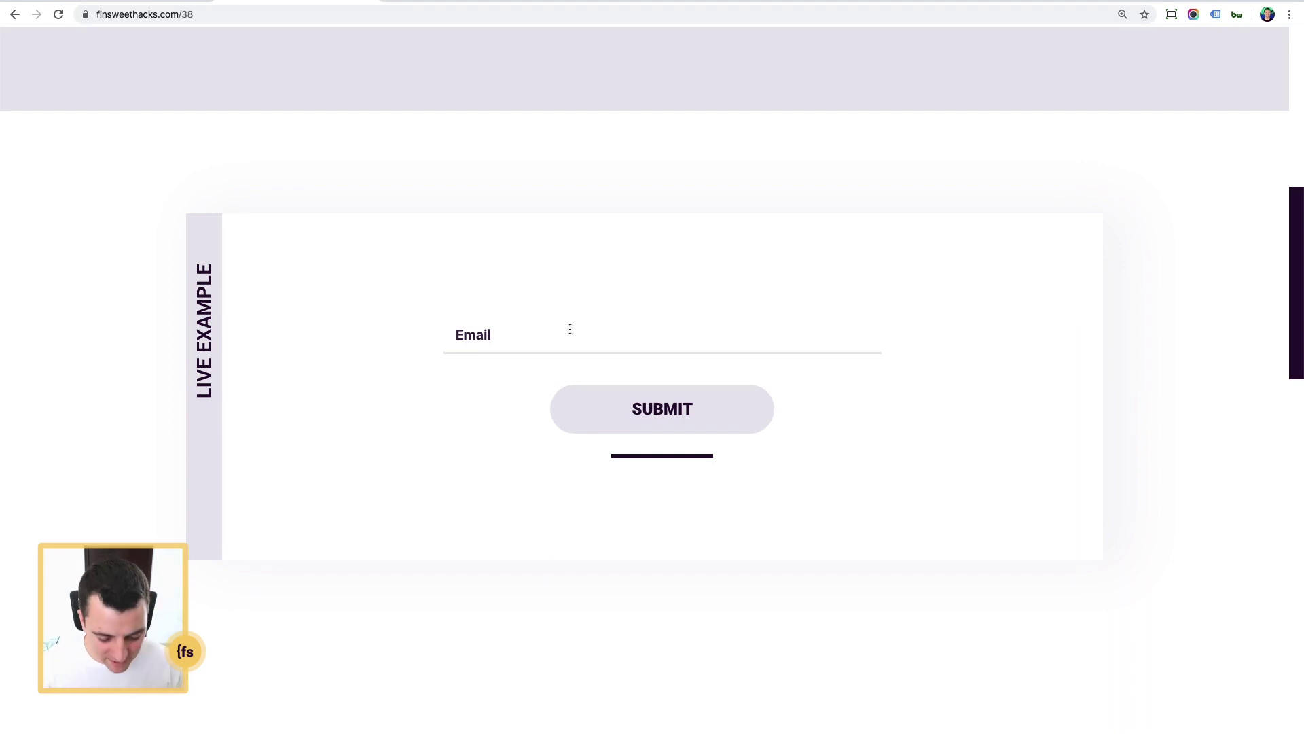
type("dnsfgjw@s")
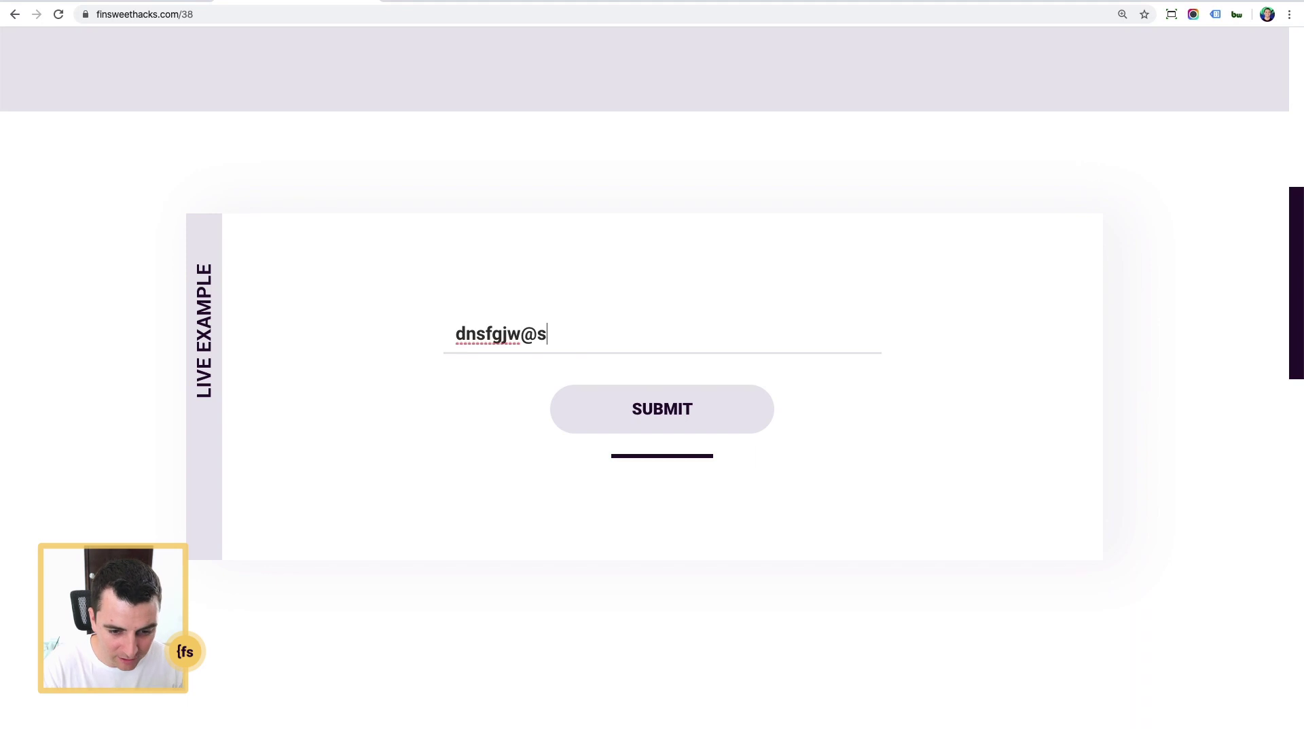
type("fgji.com")
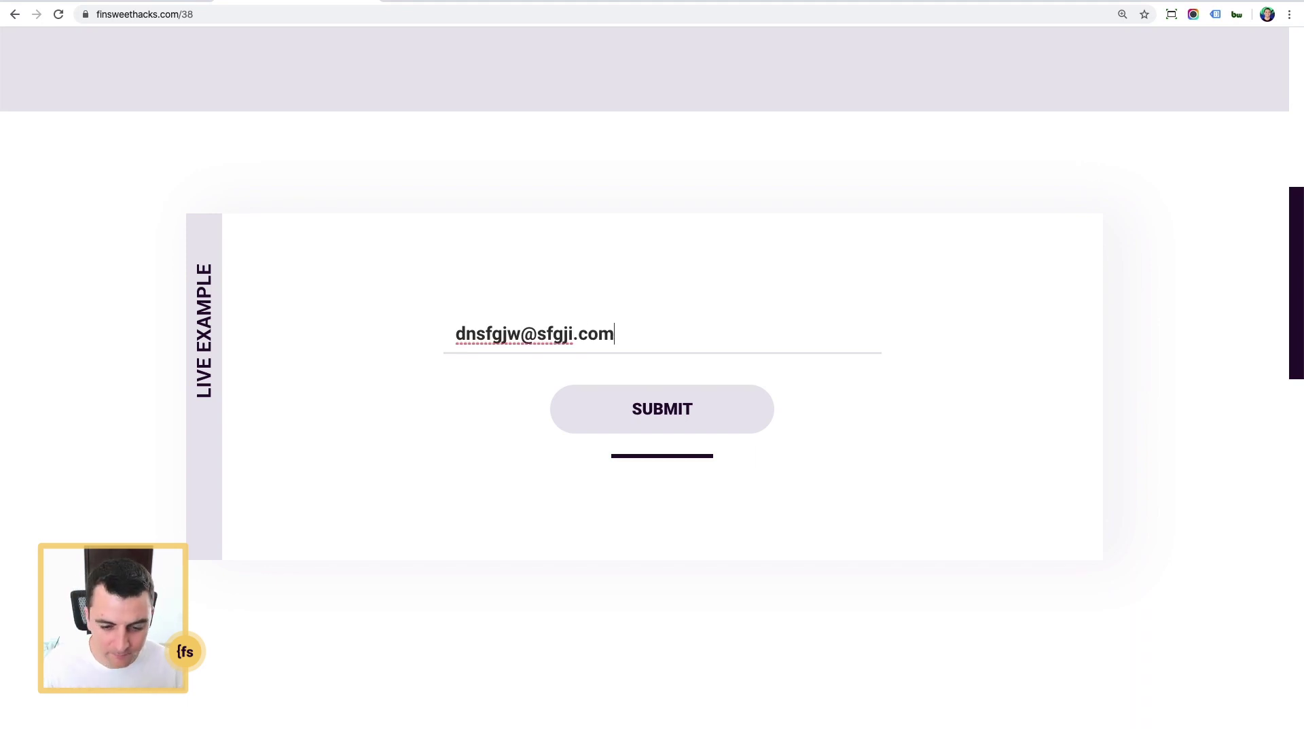
left_click(637, 411)
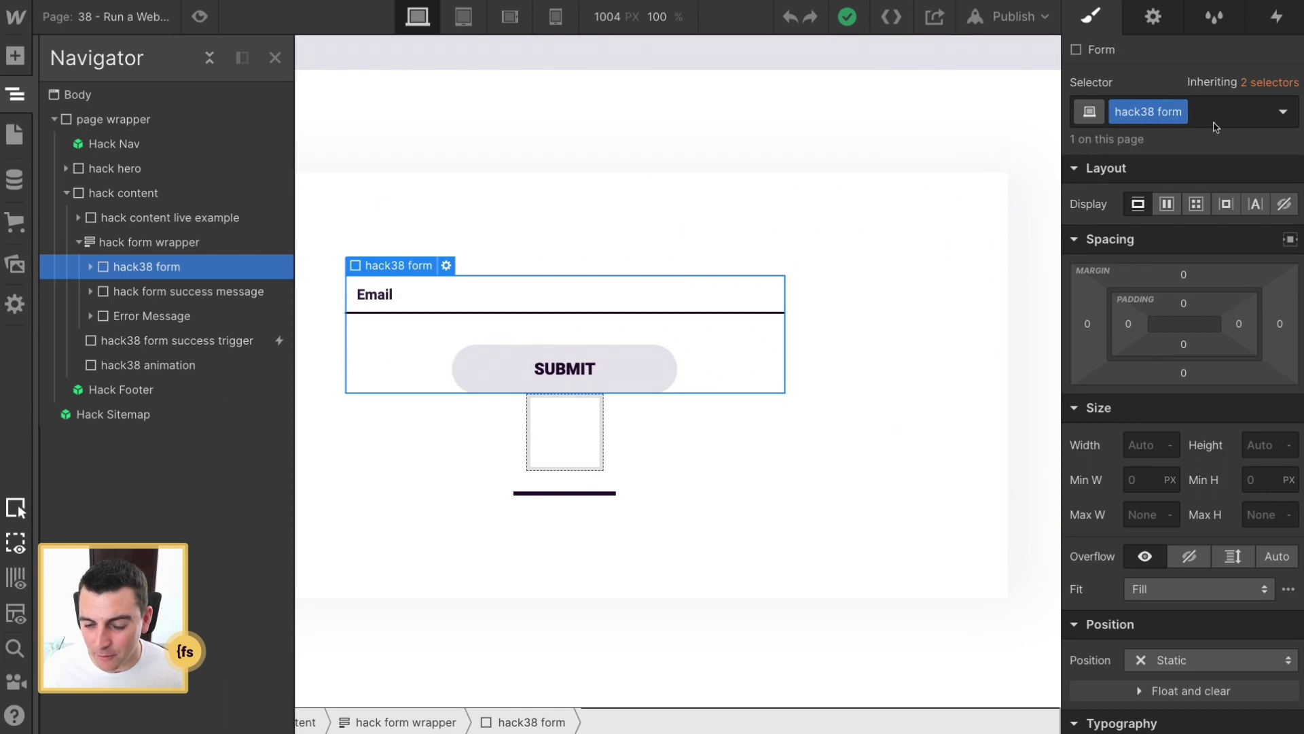
- Select the hack form wrapper, the hack38 form, and then the hack38 form success trigger box
left_click(166, 246)
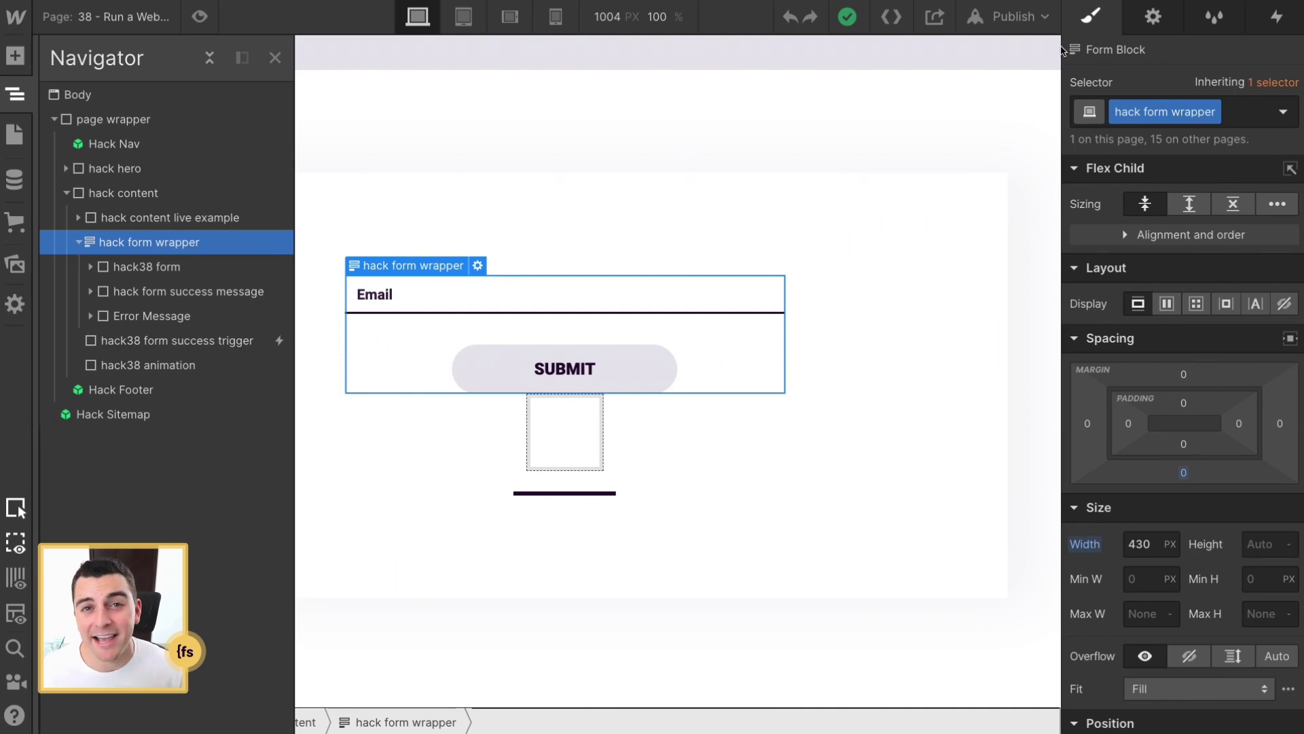
left_click(149, 269)
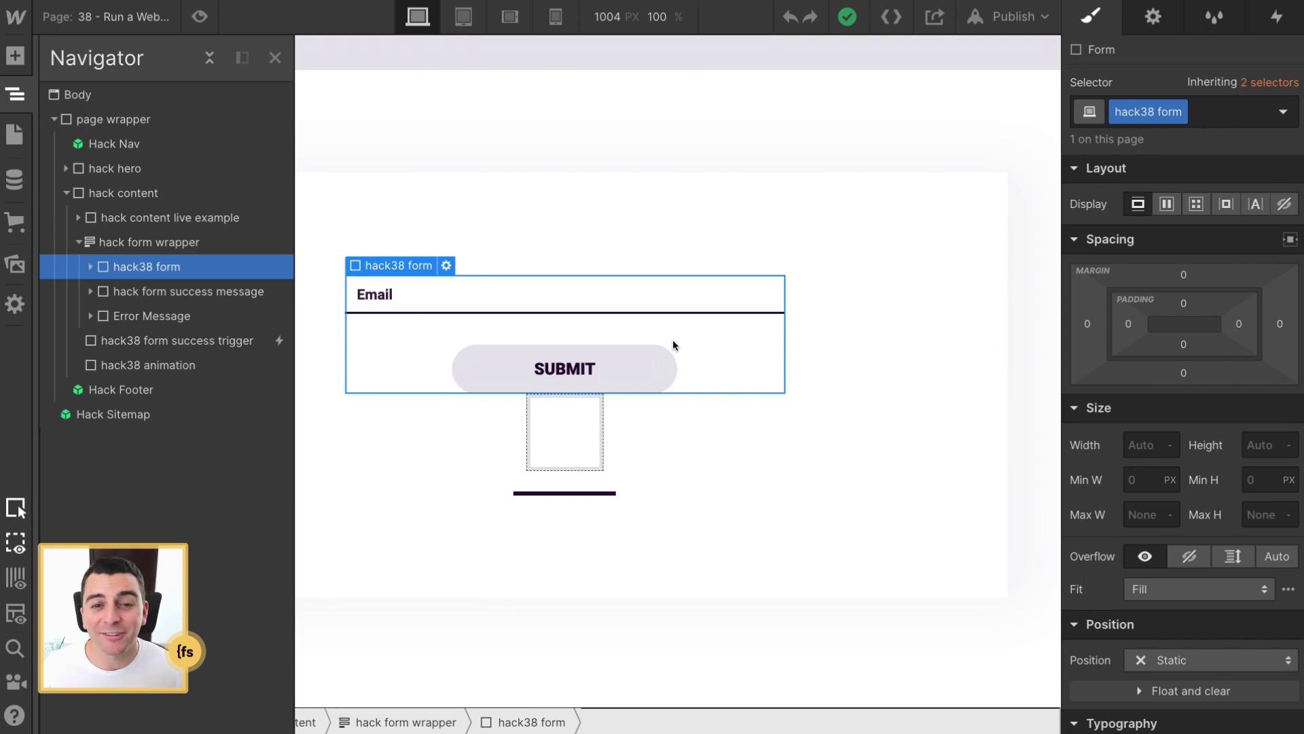
left_click(576, 416)
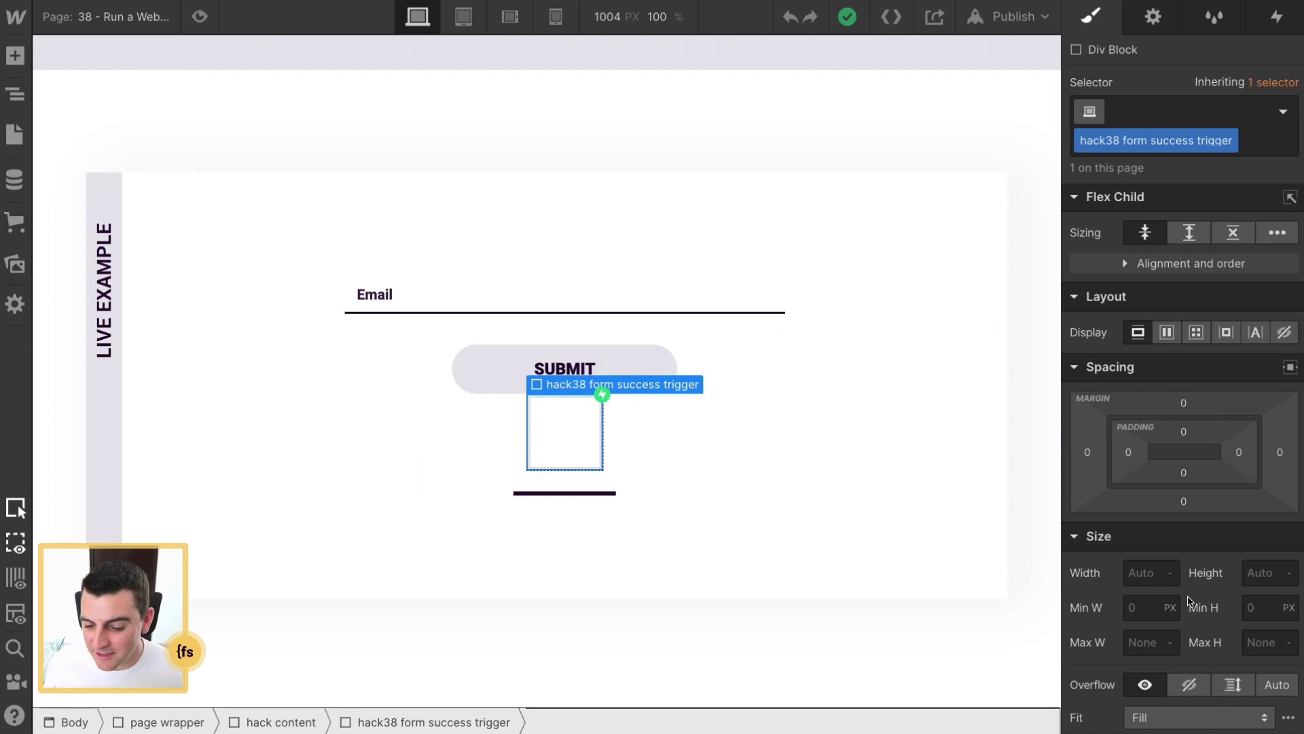
- Set the success trigger box's Display to None, then undo so it stays visible
scroll(1189, 602, "down", 2)
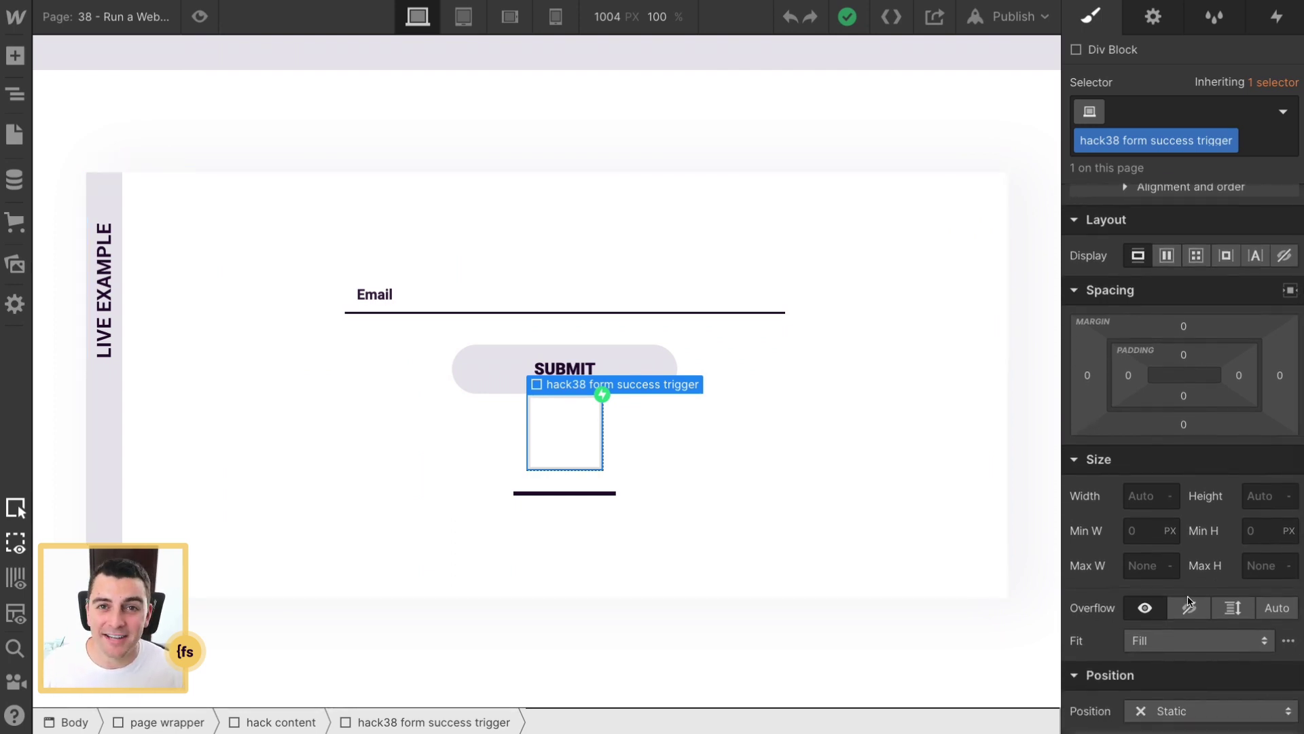
scroll(1182, 299, "down", 1)
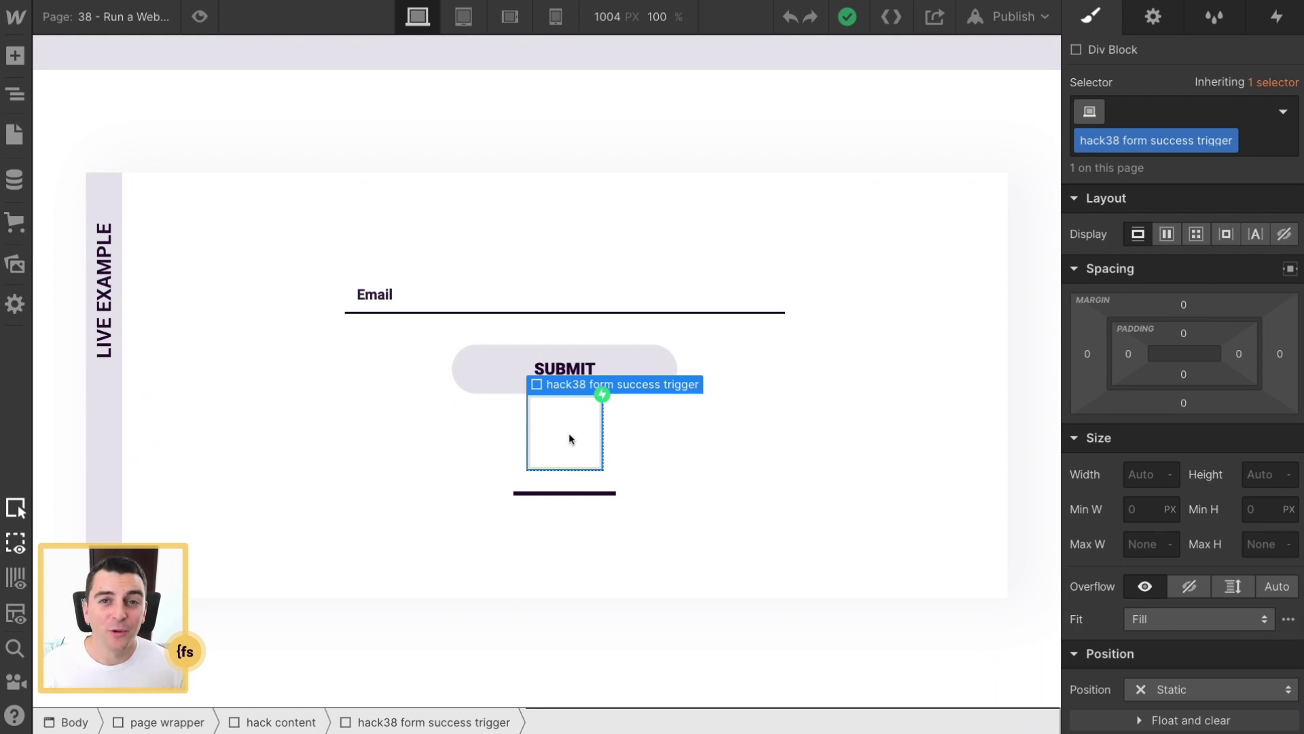
left_click(1278, 238)
key("ctrl+z")
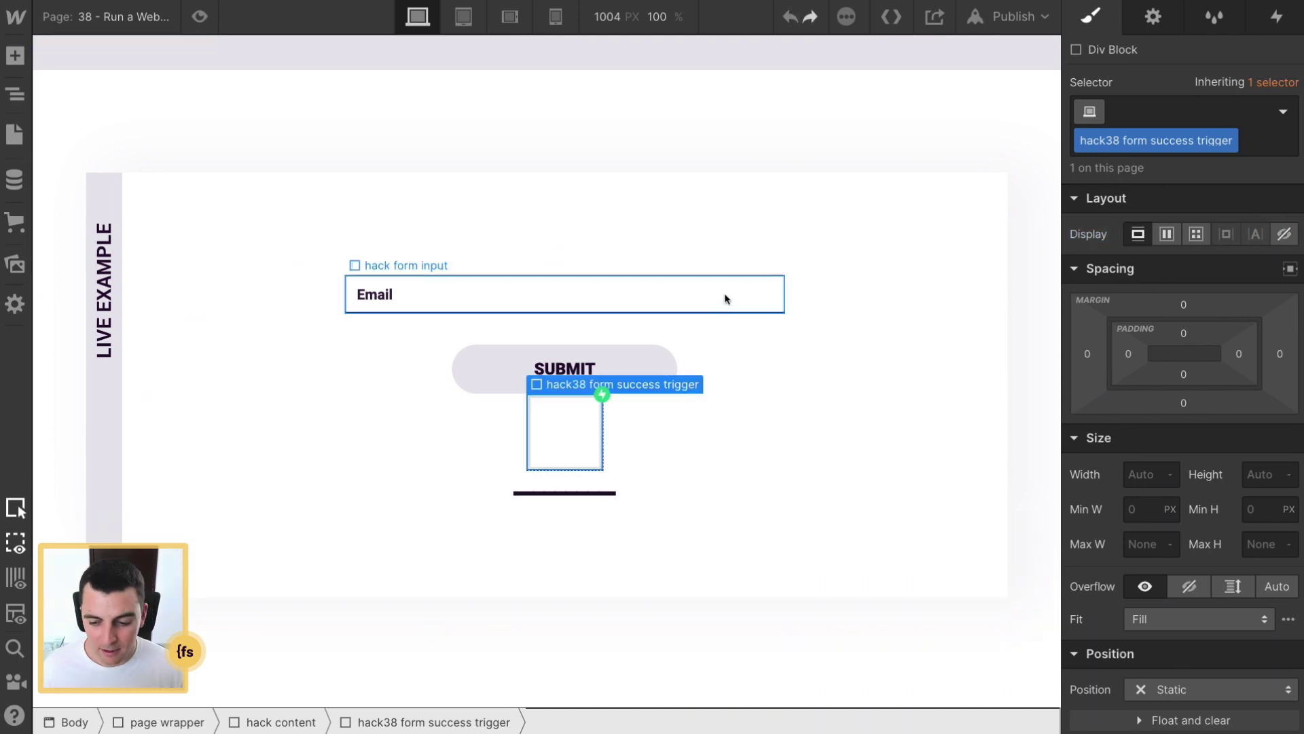
scroll(1240, 486, "down", 1)
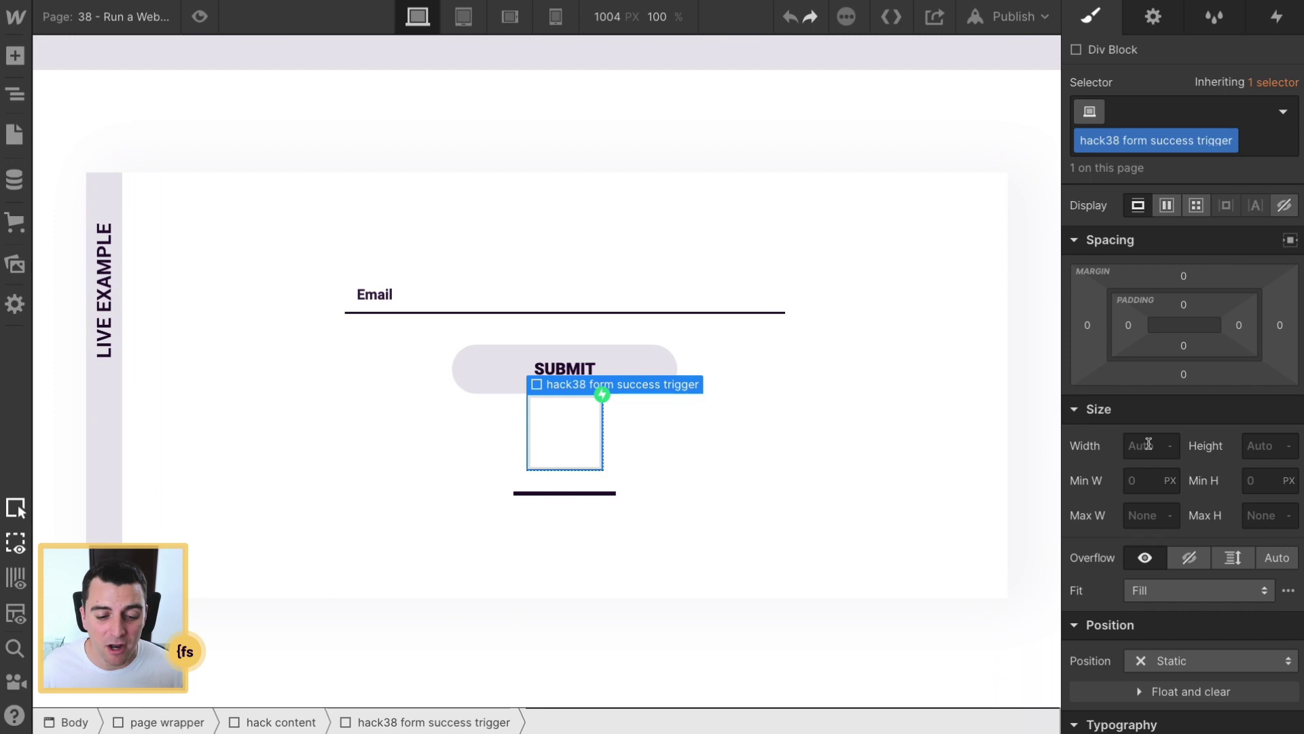
left_click(199, 17)
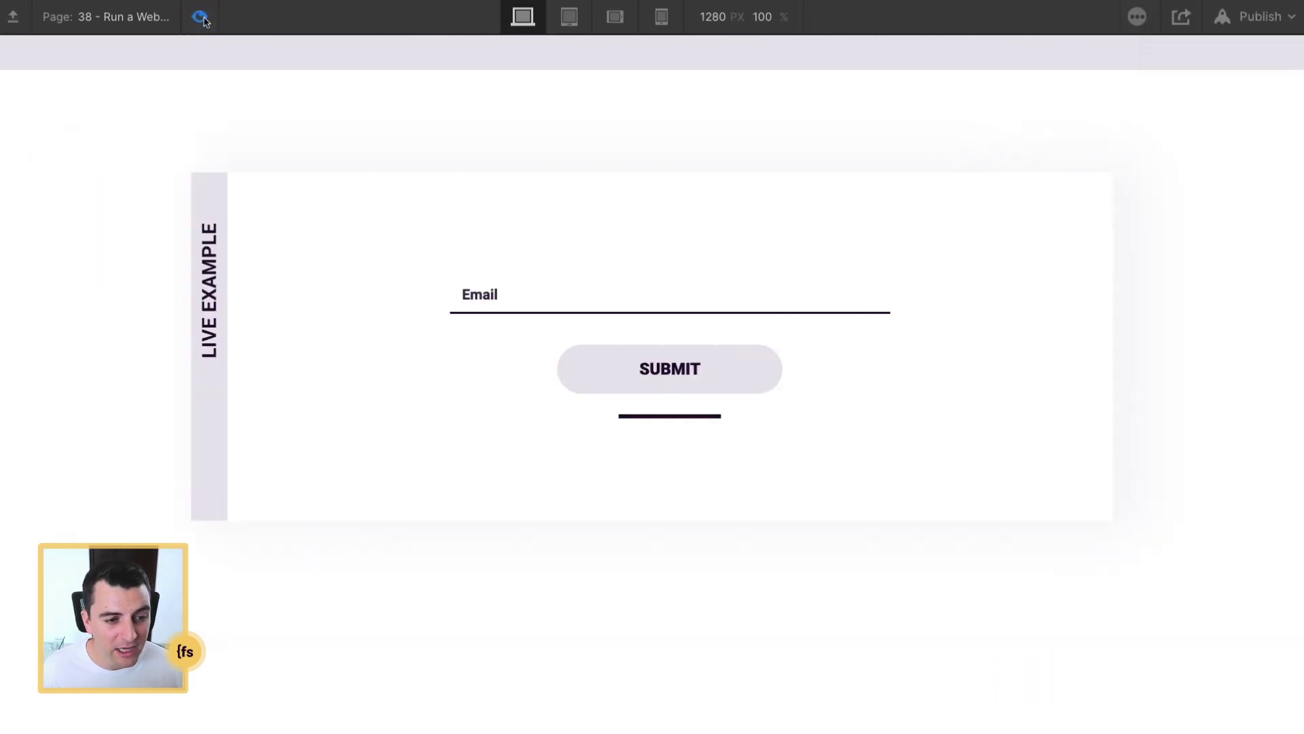
left_click(663, 413)
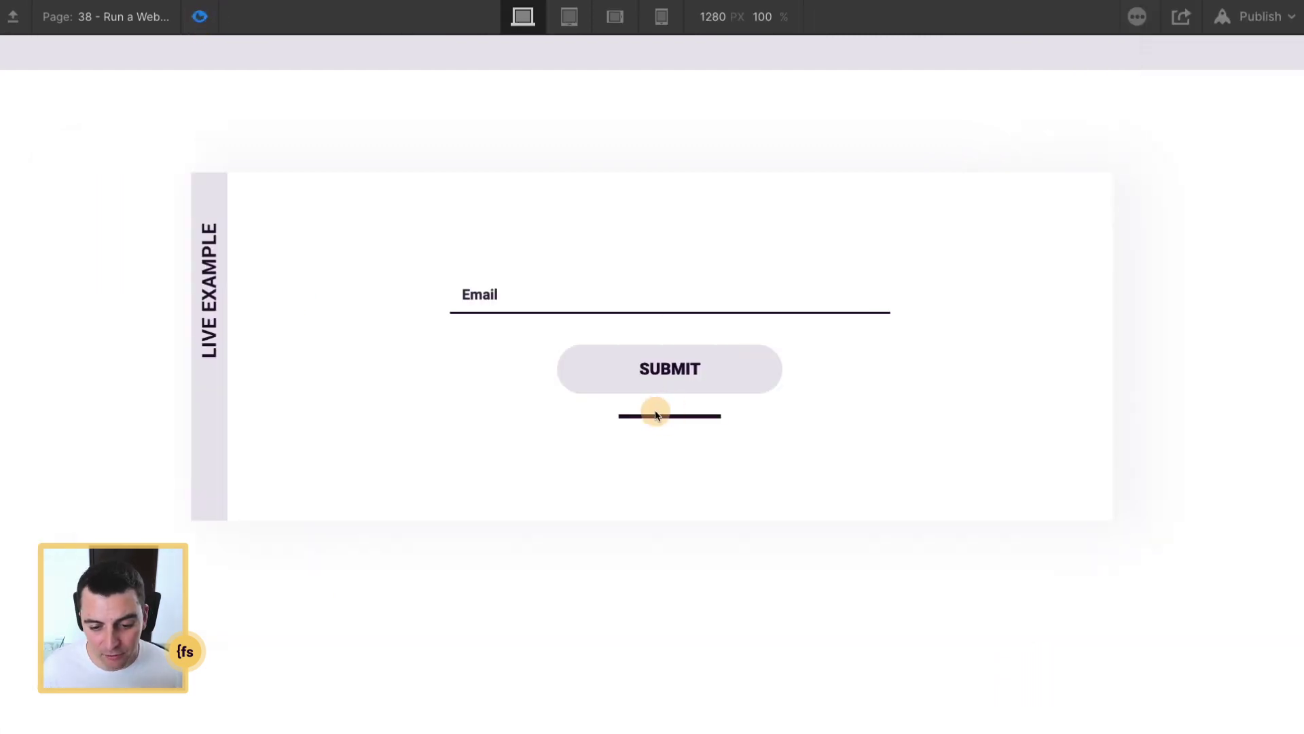
left_click(678, 412)
left_click(649, 412)
left_click(654, 410)
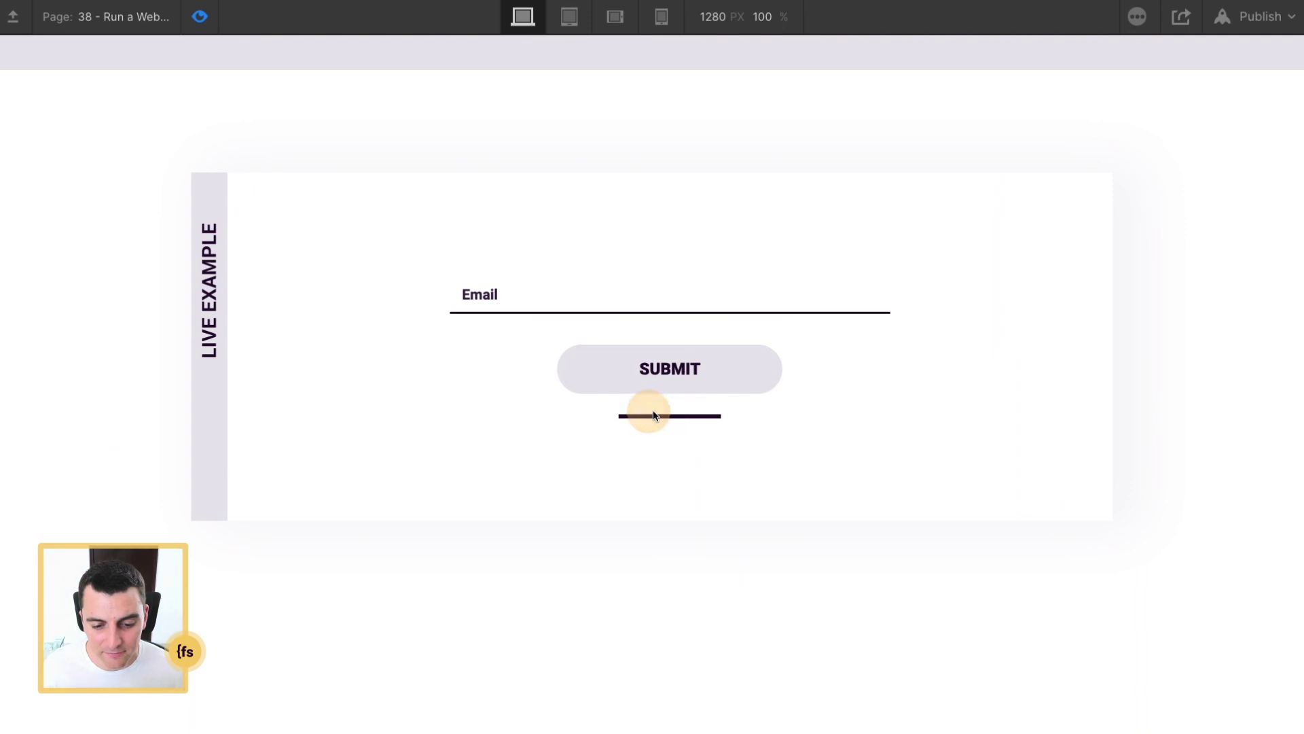
left_click(662, 410)
left_click(196, 27)
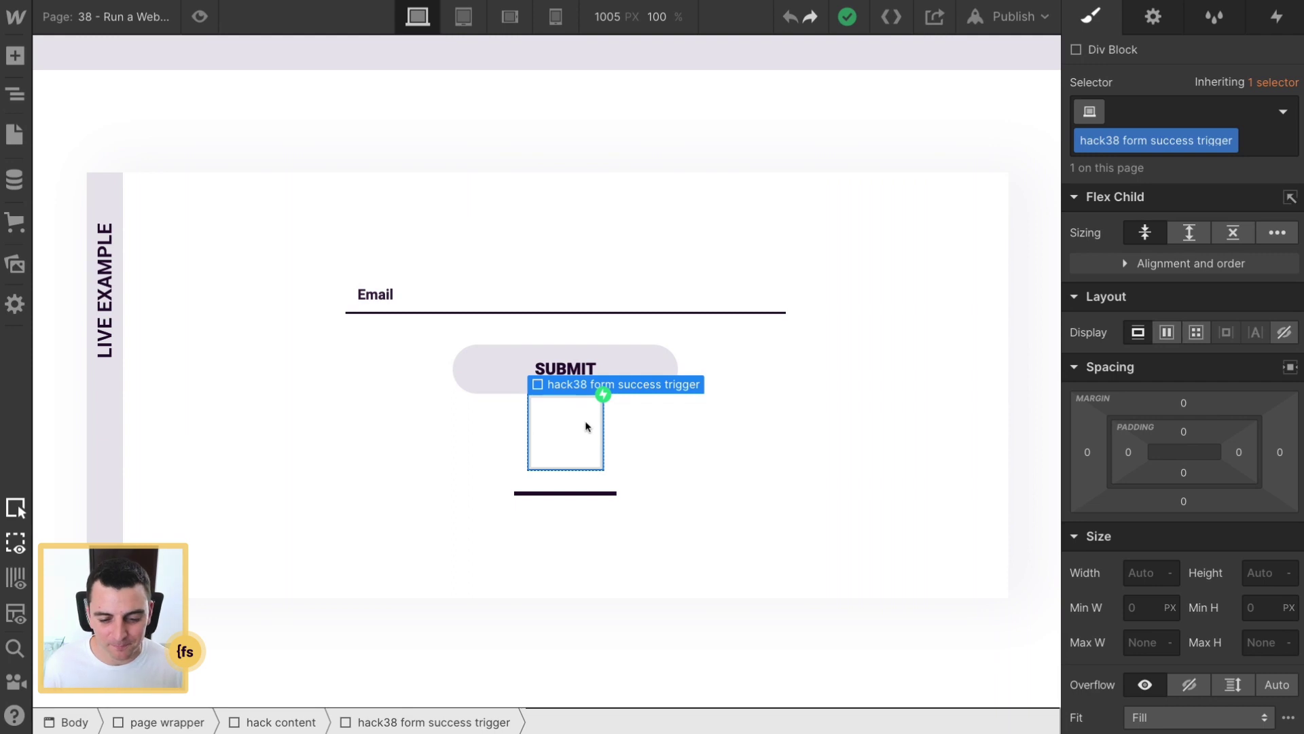
left_click(588, 494)
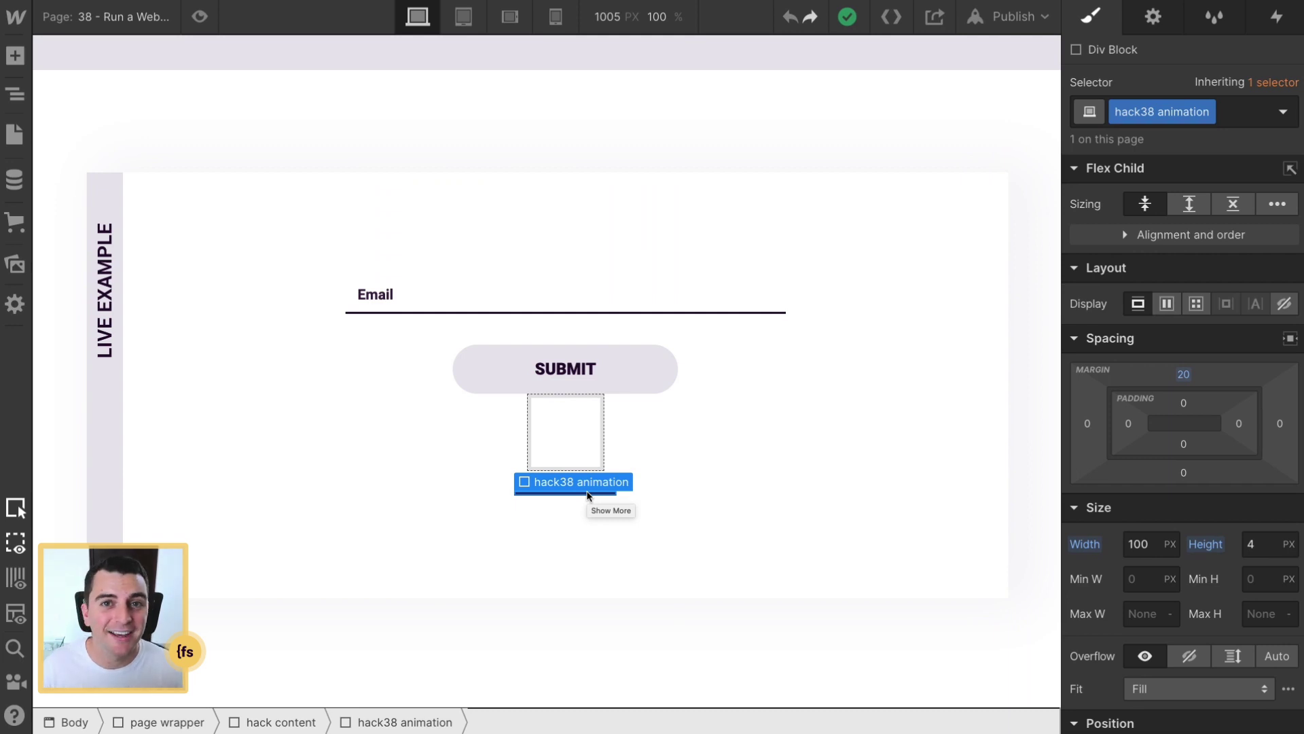
left_click(572, 440)
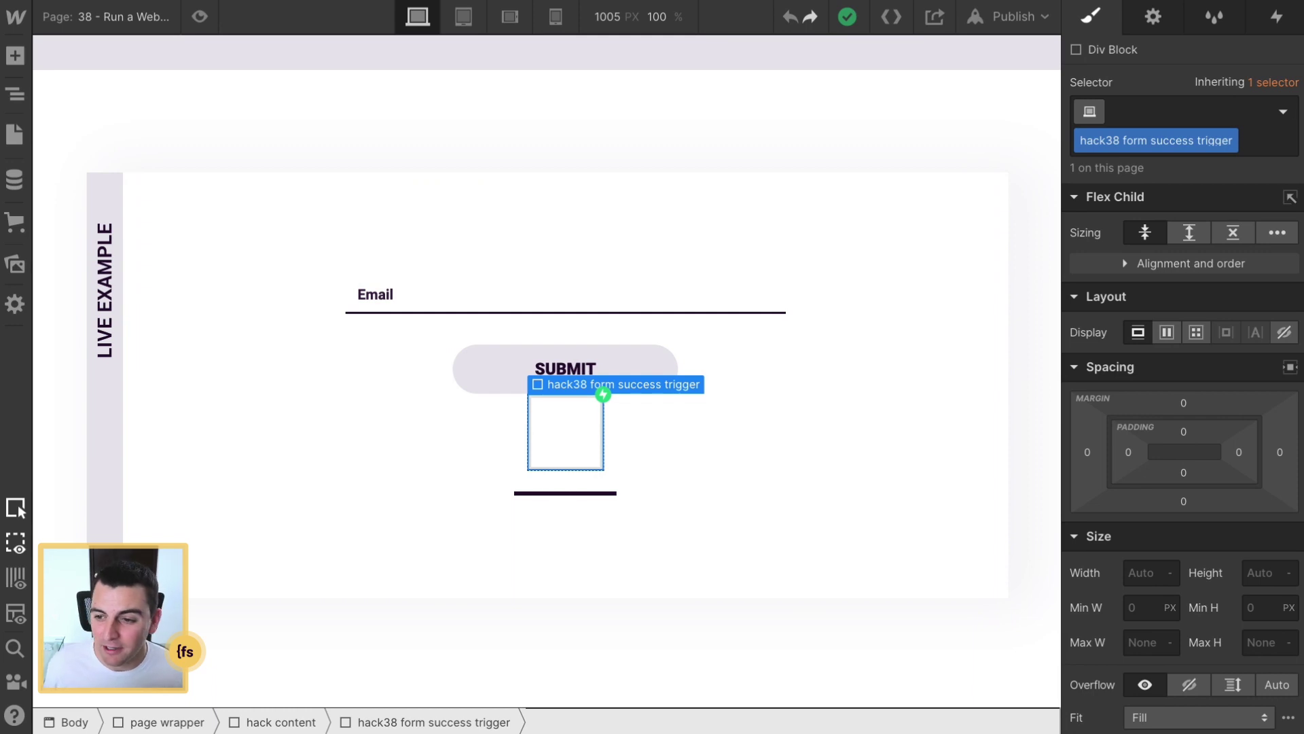
- Open the Mouse click trigger's Hack38 - Form success trigger animation and preview it twice
left_click(1276, 16)
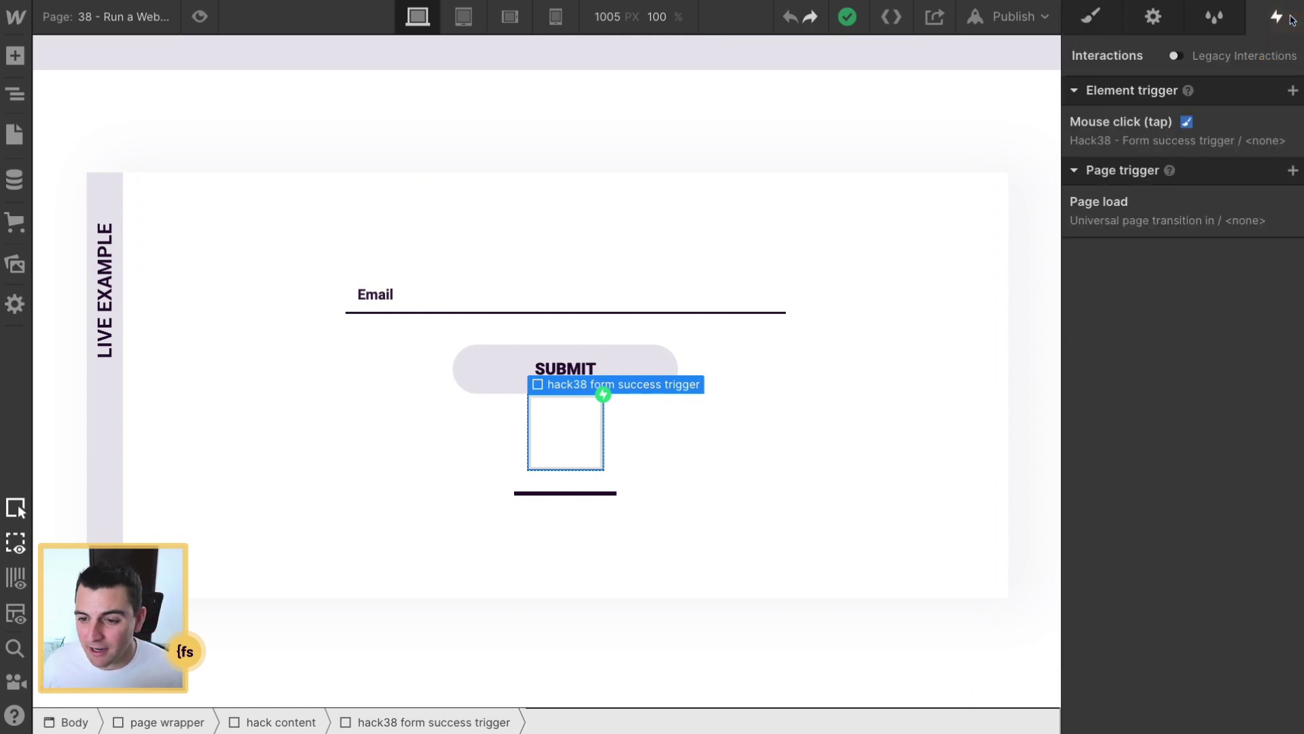
left_click(1109, 140)
scroll(1166, 394, "down", 2)
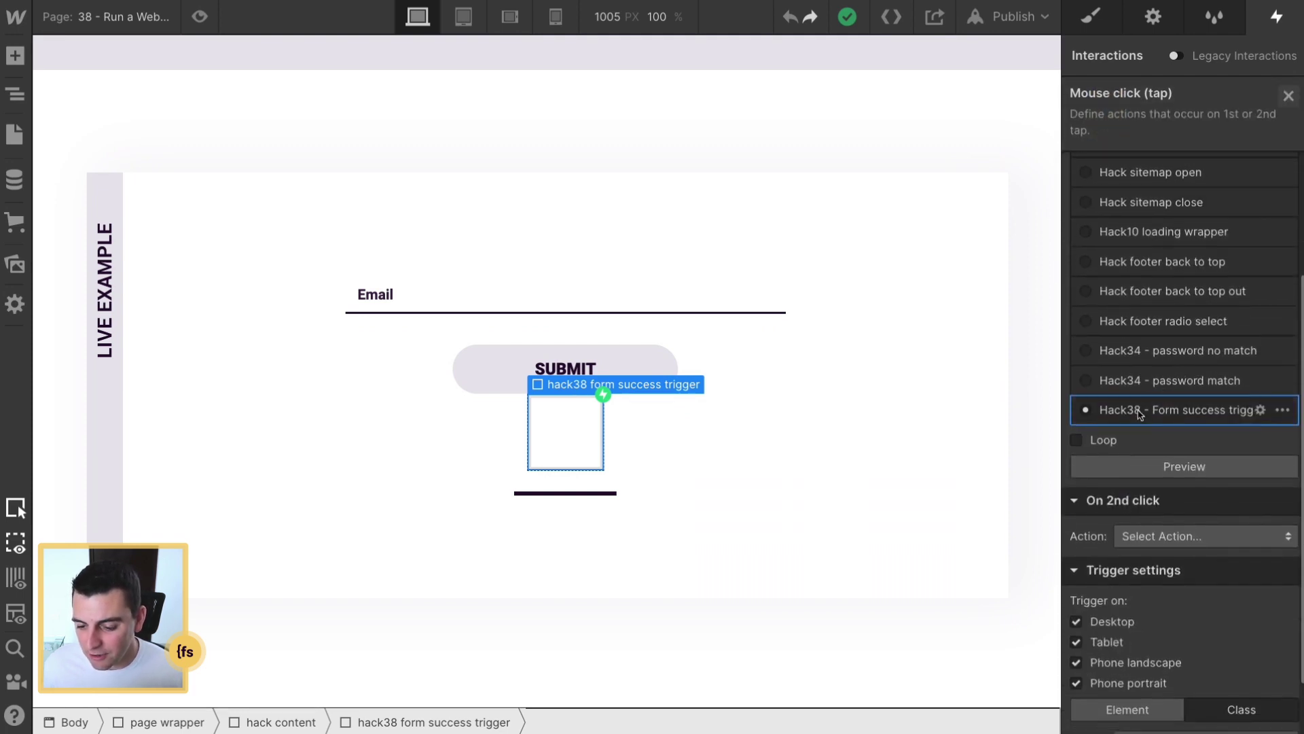
left_click(1260, 411)
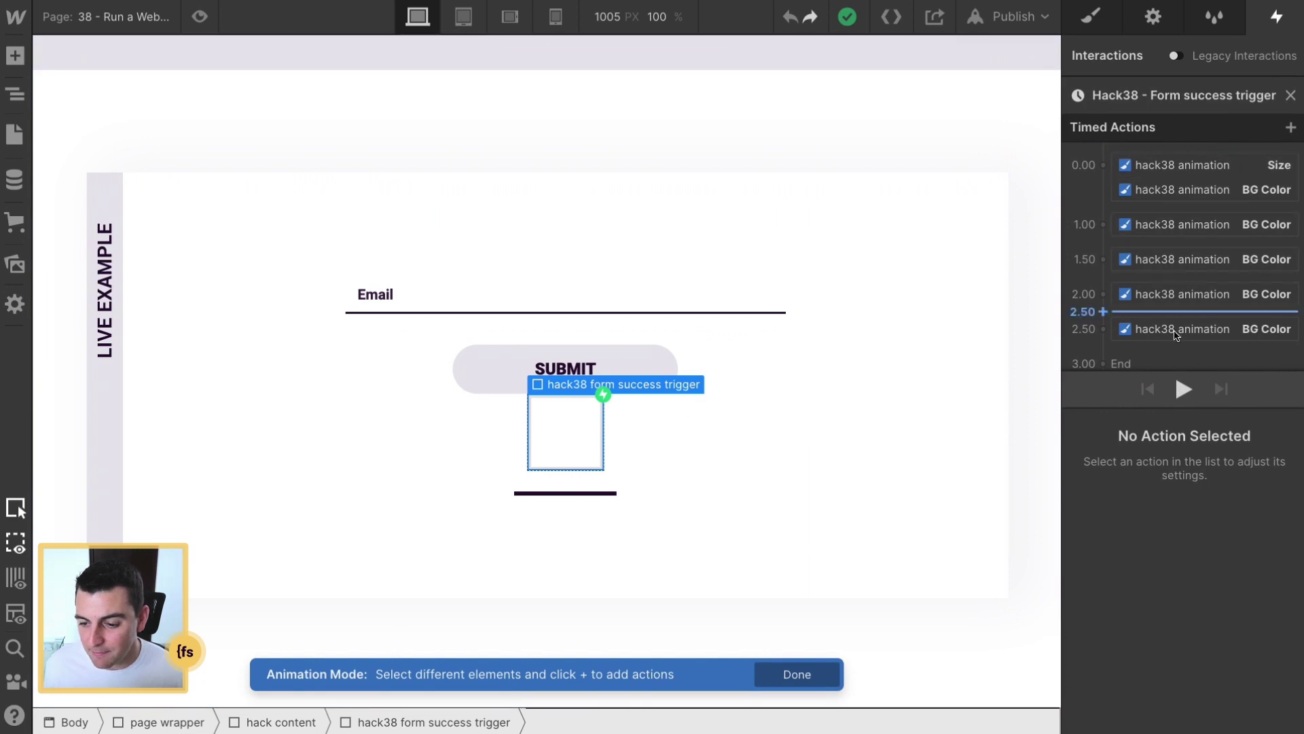
left_click(1183, 388)
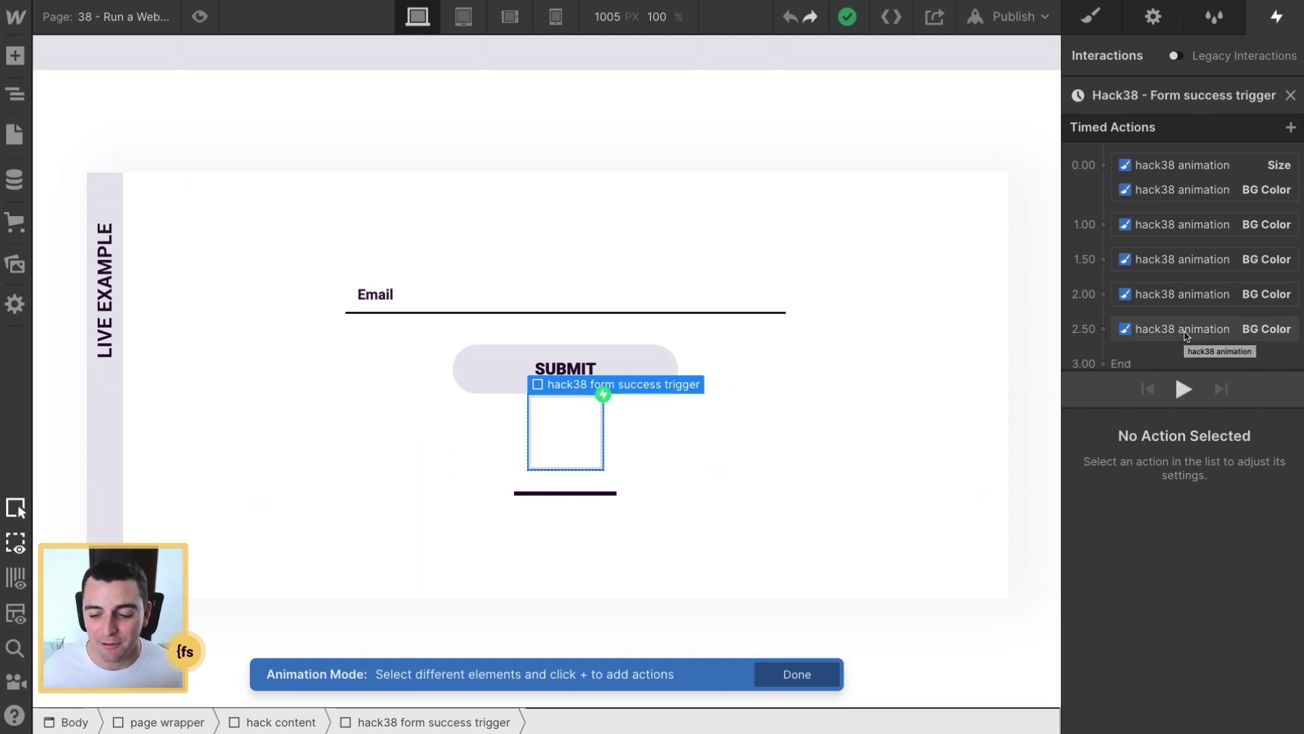
left_click(1184, 389)
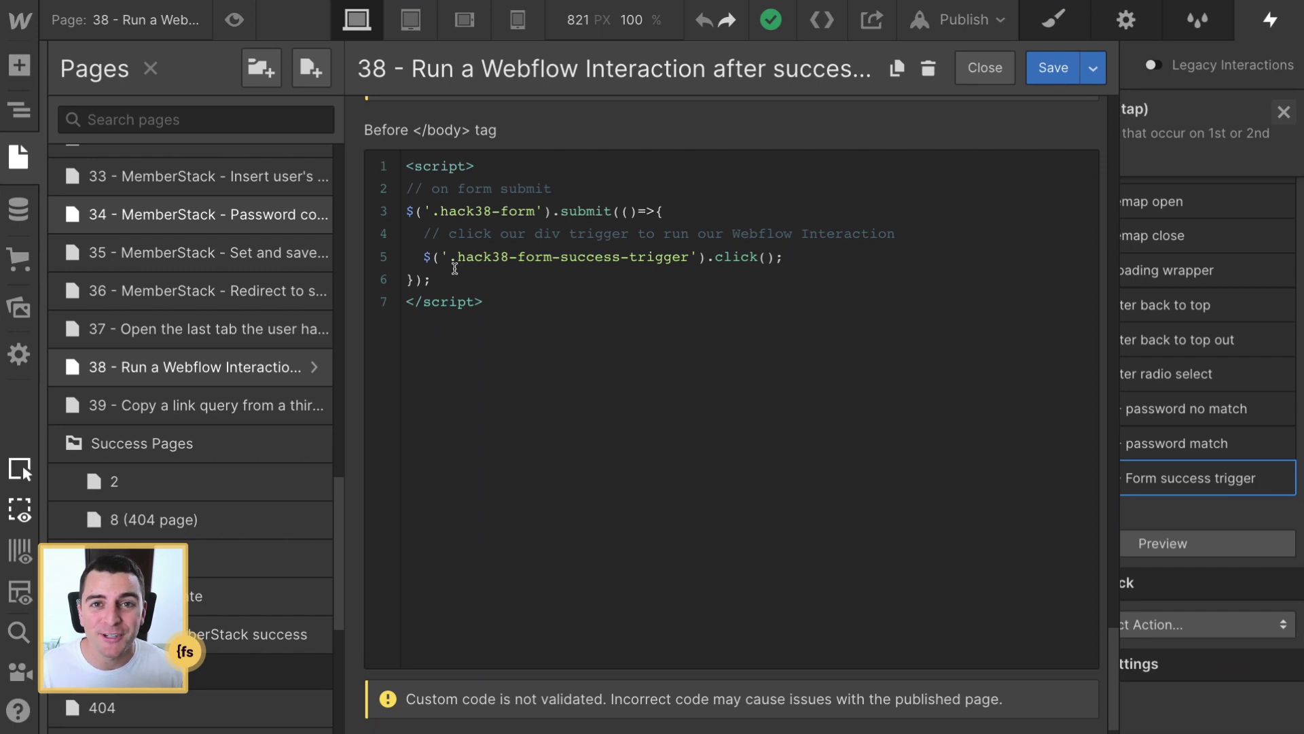
- Highlight the submit handler and the .hack38-form and .hack38-form-success-trigger selectors in the script
left_click_drag(456, 268, 387, 210)
left_click(510, 228)
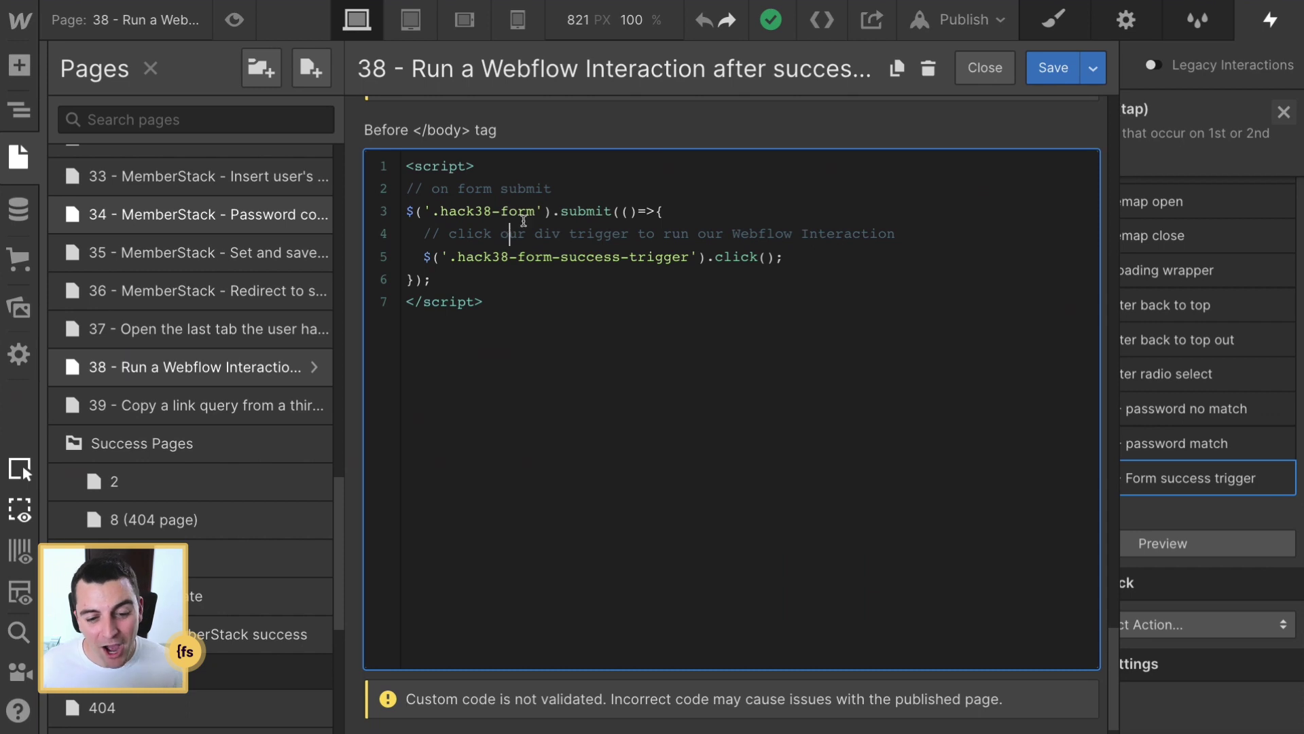
left_click_drag(665, 211, 432, 210)
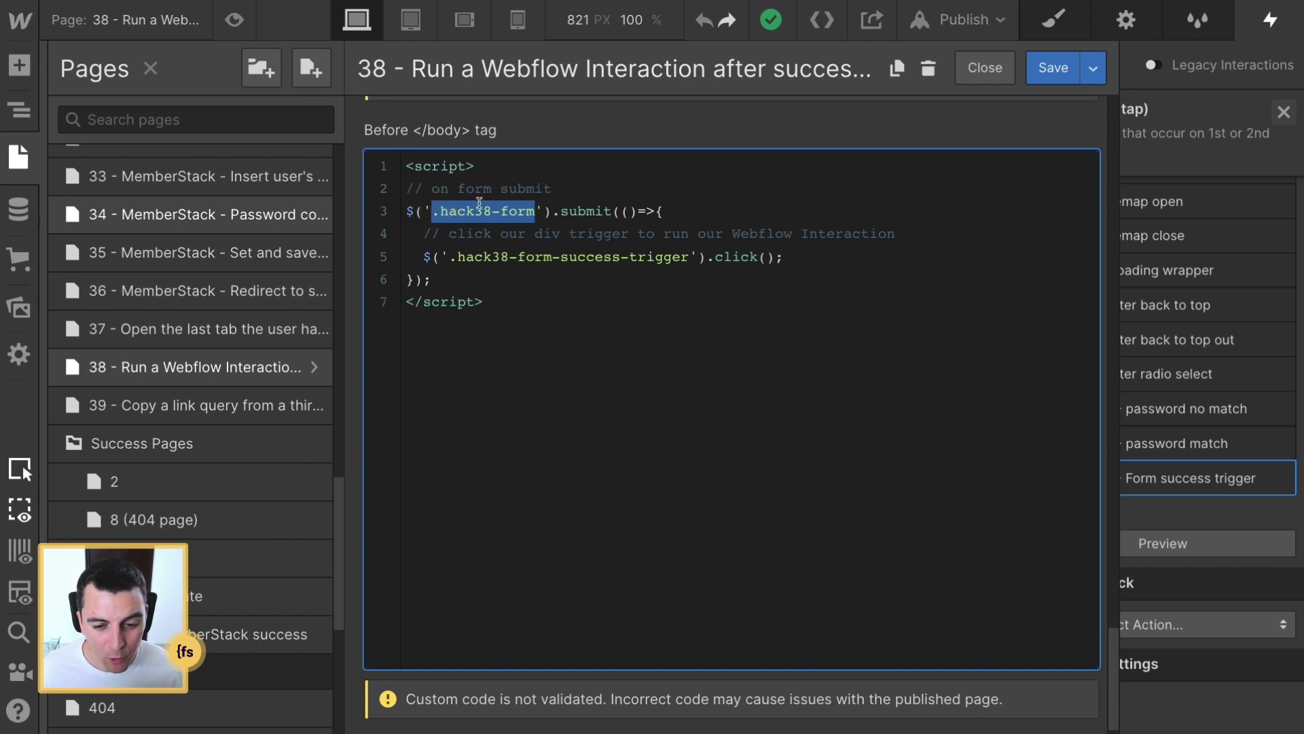
left_click_drag(783, 257, 449, 254)
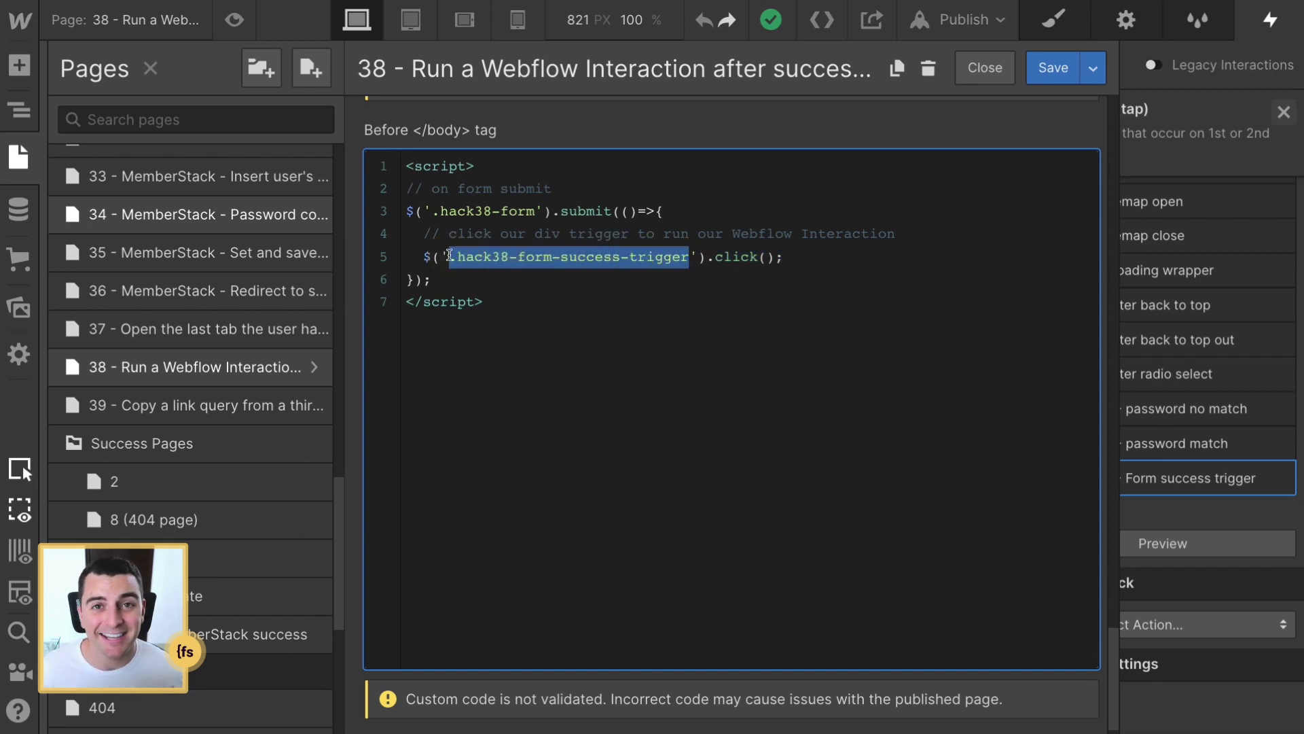
left_click(449, 256)
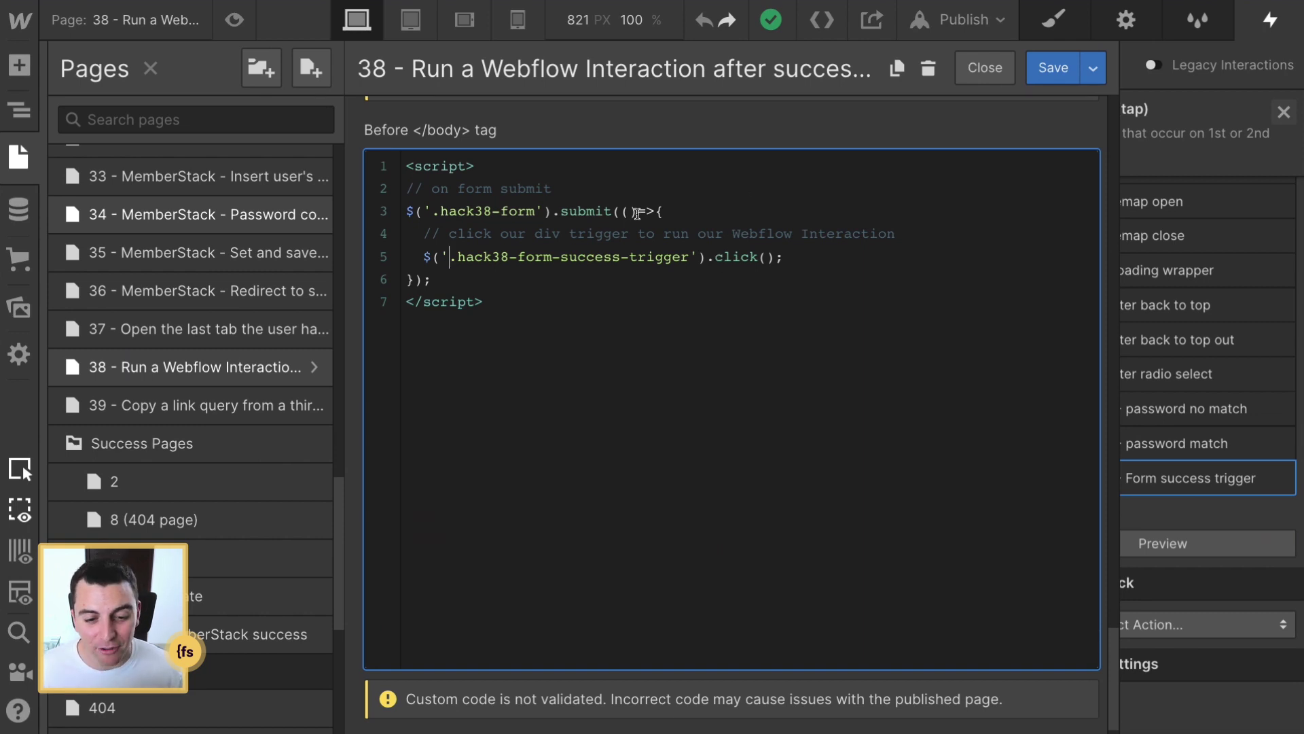
left_click_drag(680, 211, 387, 213)
left_click(542, 233)
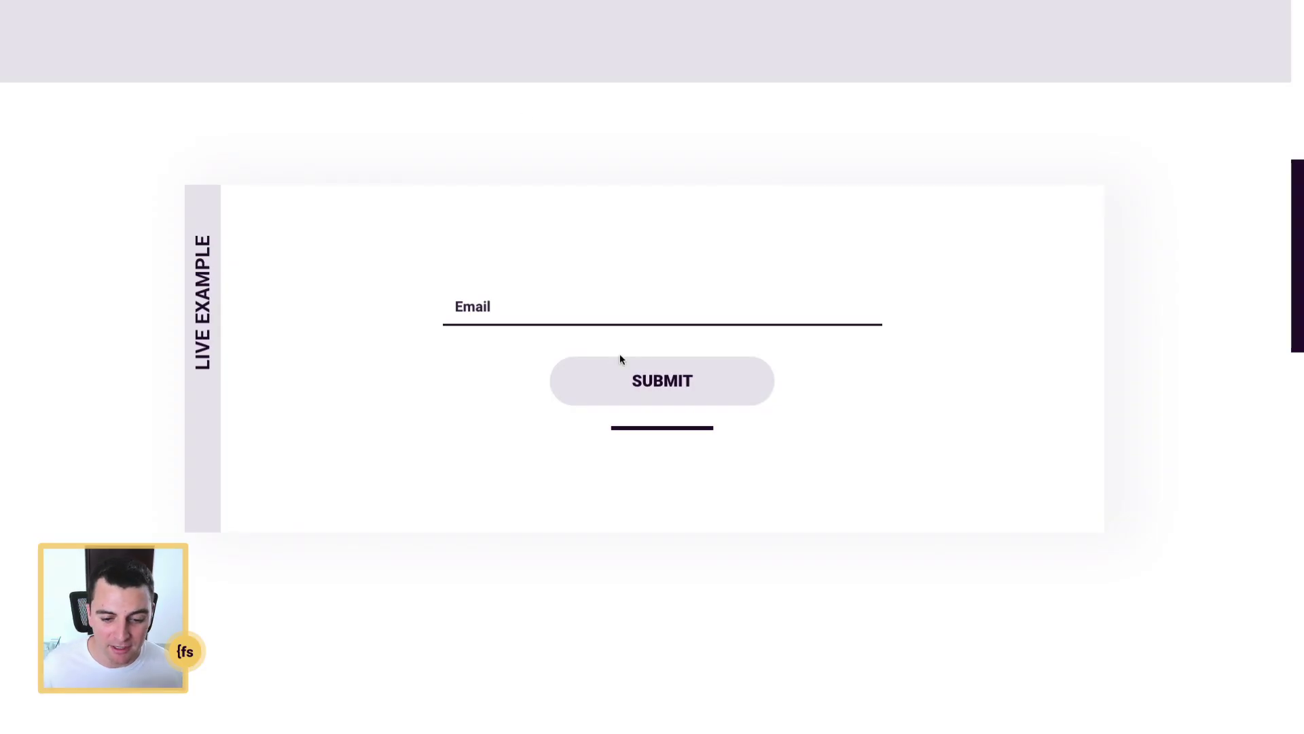
- Try submitting the empty form, then submit it with a sample email address
left_click(597, 378)
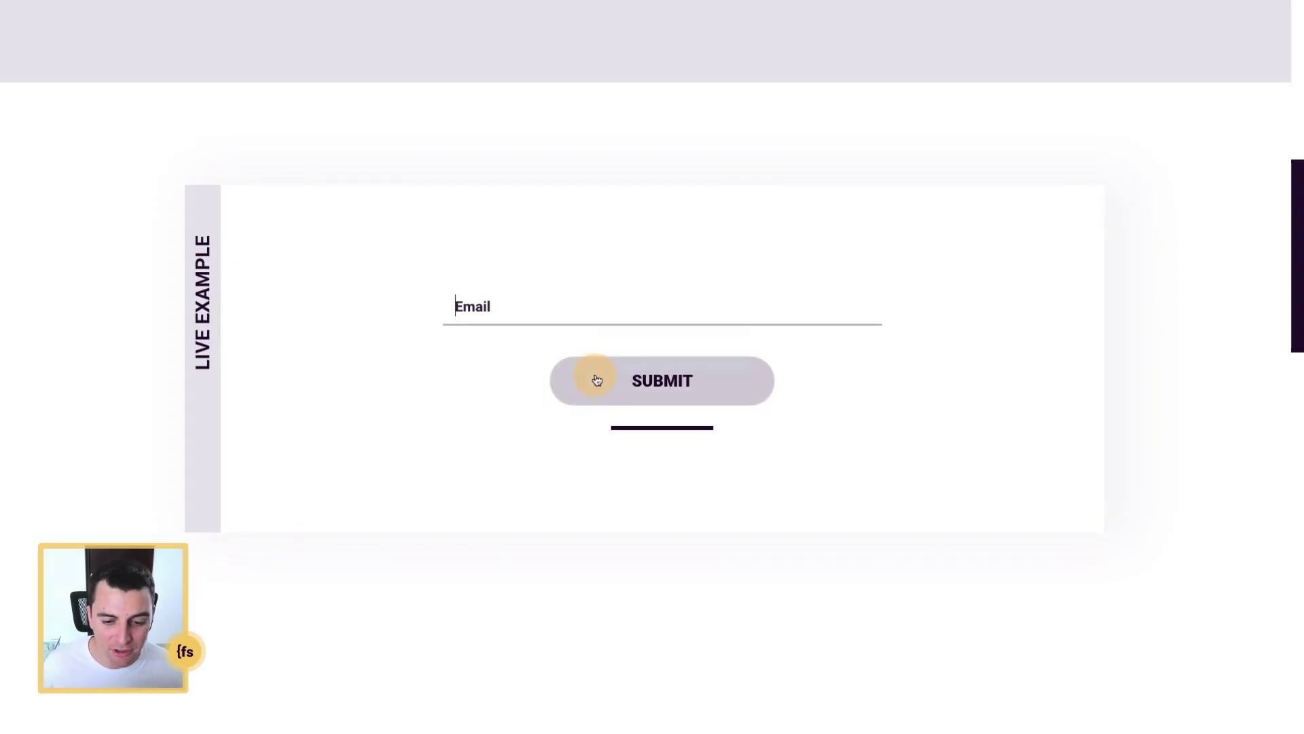
left_click(597, 378)
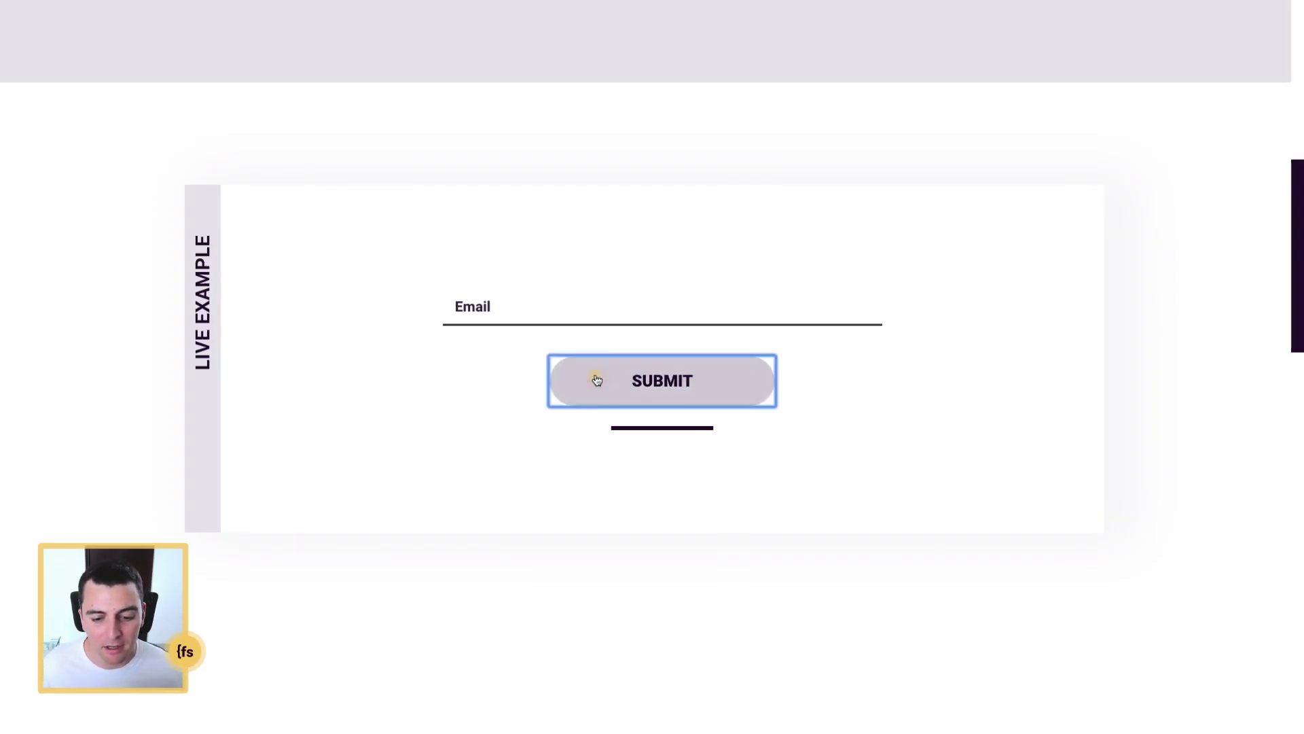
left_click(668, 398)
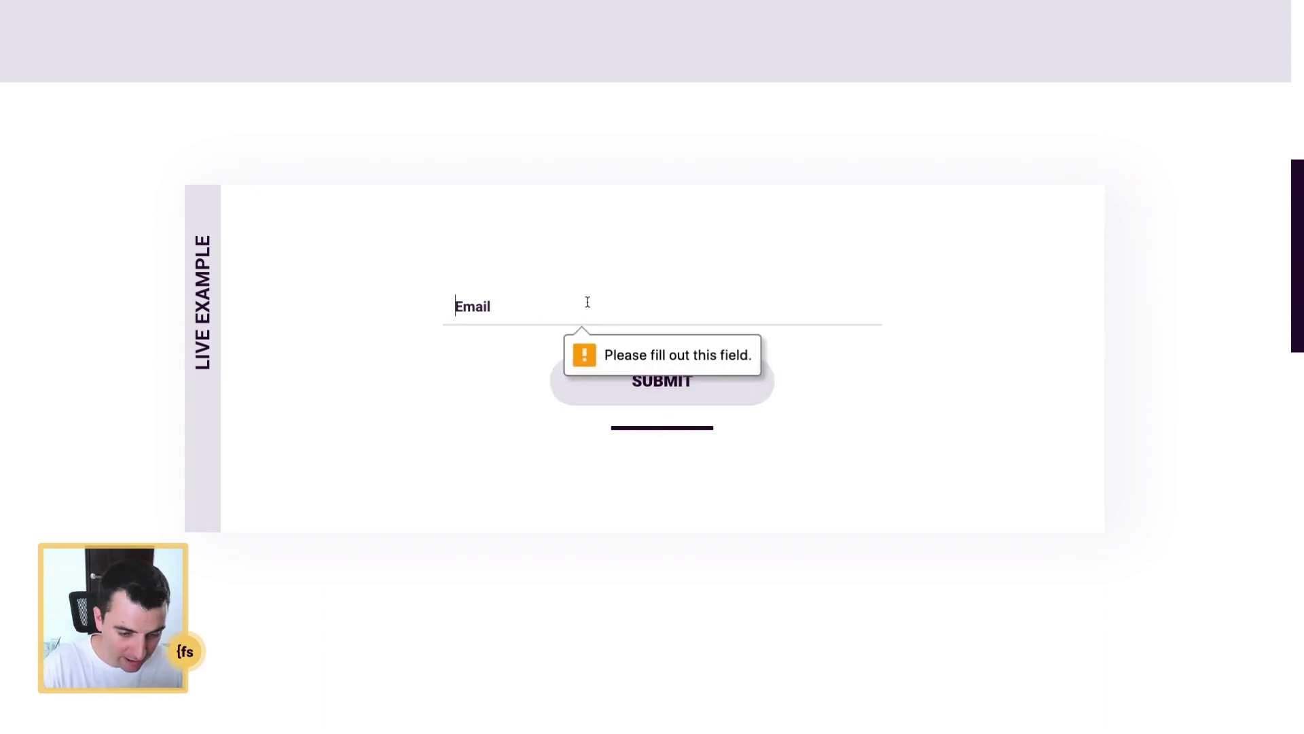
type("jngjwnr@gfdg.com")
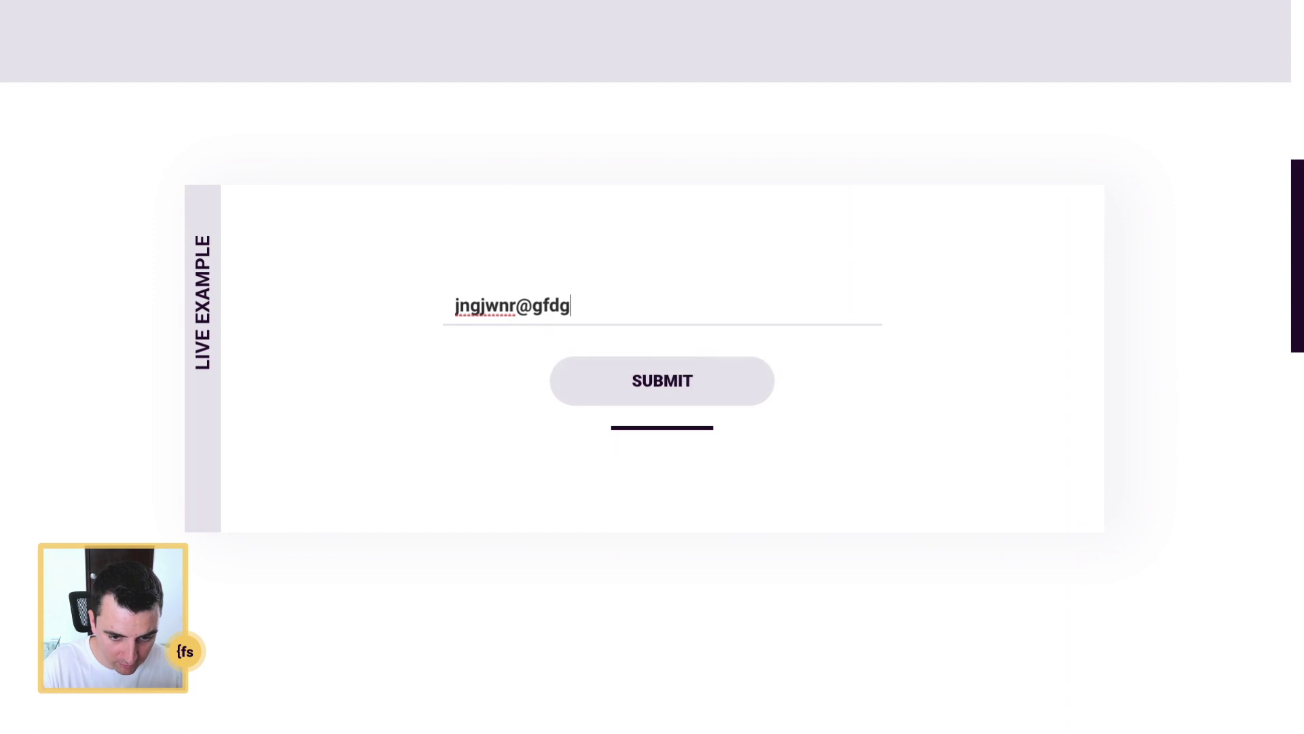
left_click(626, 381)
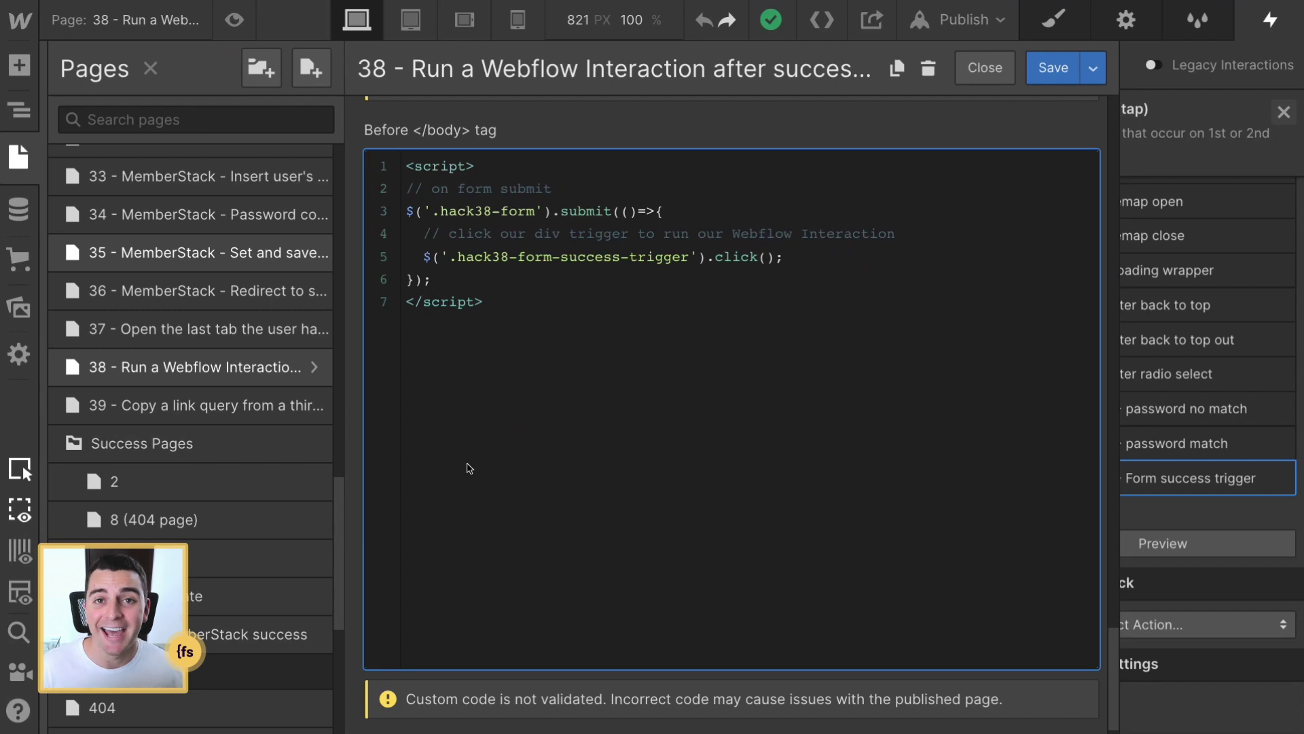
- Highlight the submit handler and the line calling .click() on .hack38-form-success-trigger
left_click_drag(435, 282, 388, 206)
left_click(474, 233)
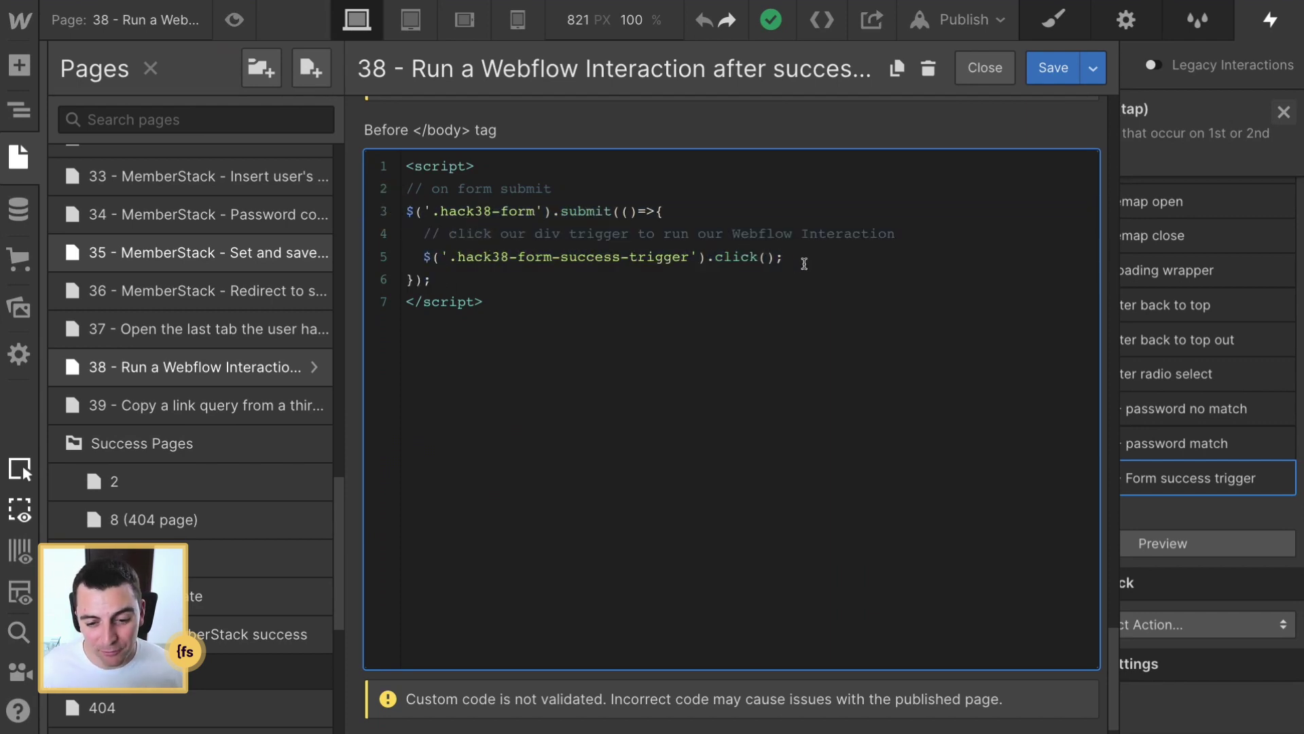
left_click_drag(802, 256, 418, 252)
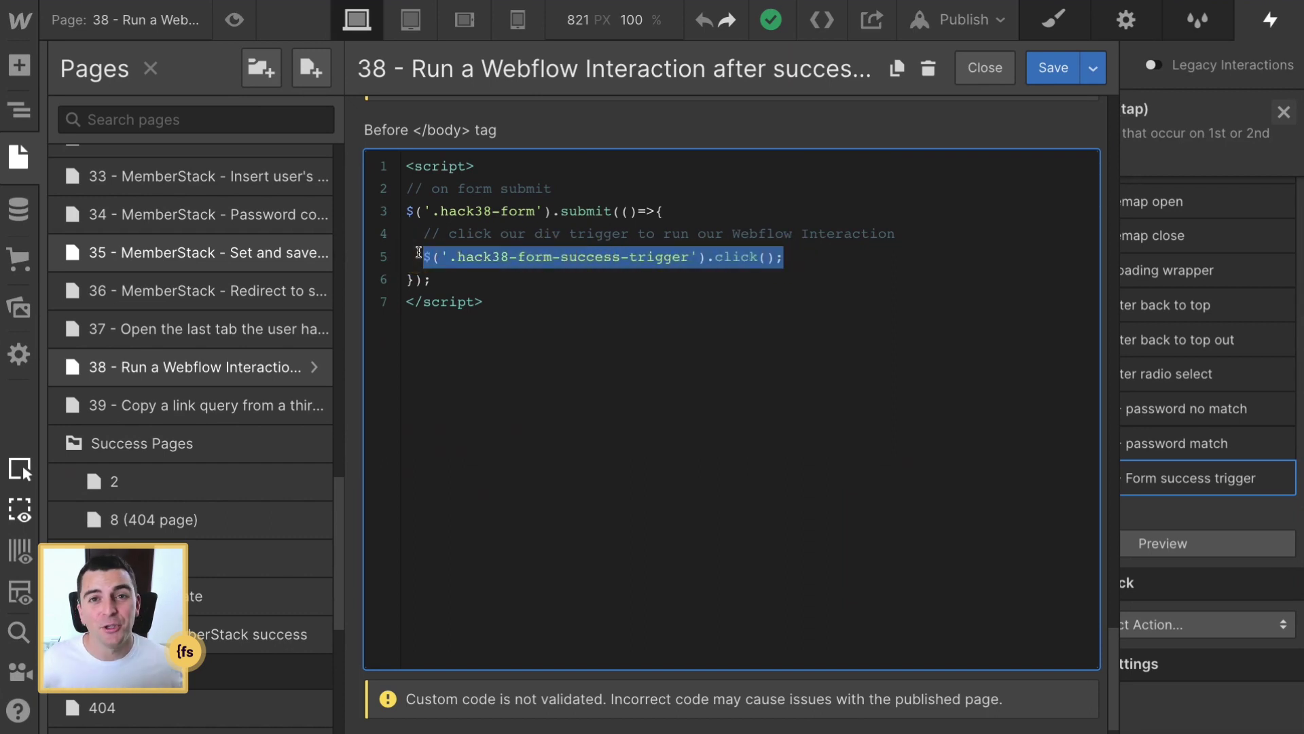